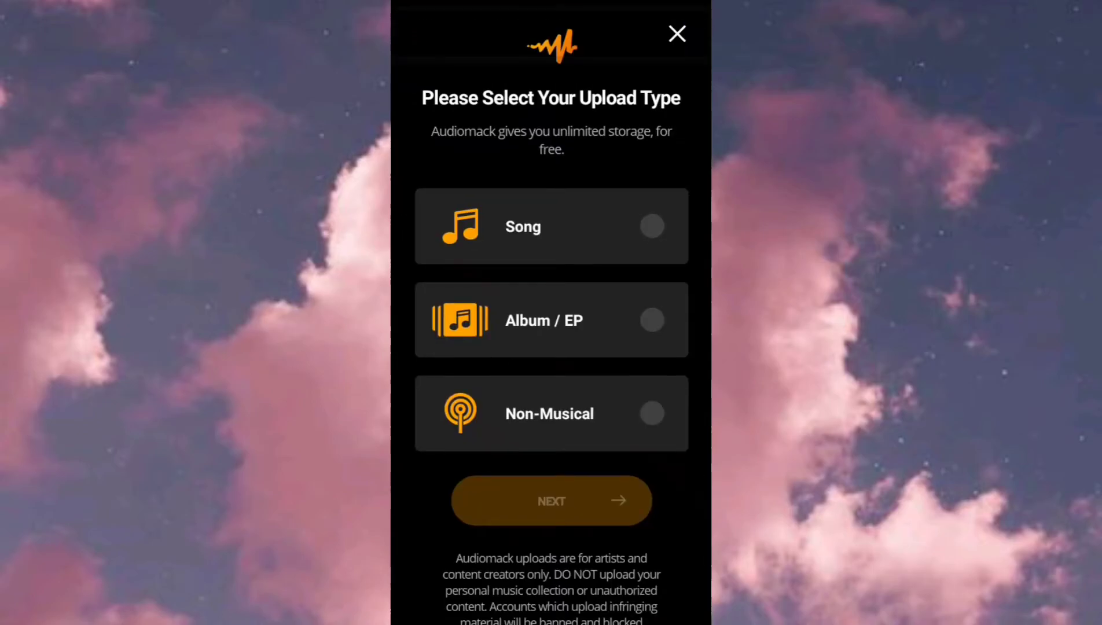
Step: Choose Song as the upload type and continue to the music file upload page
click(652, 226)
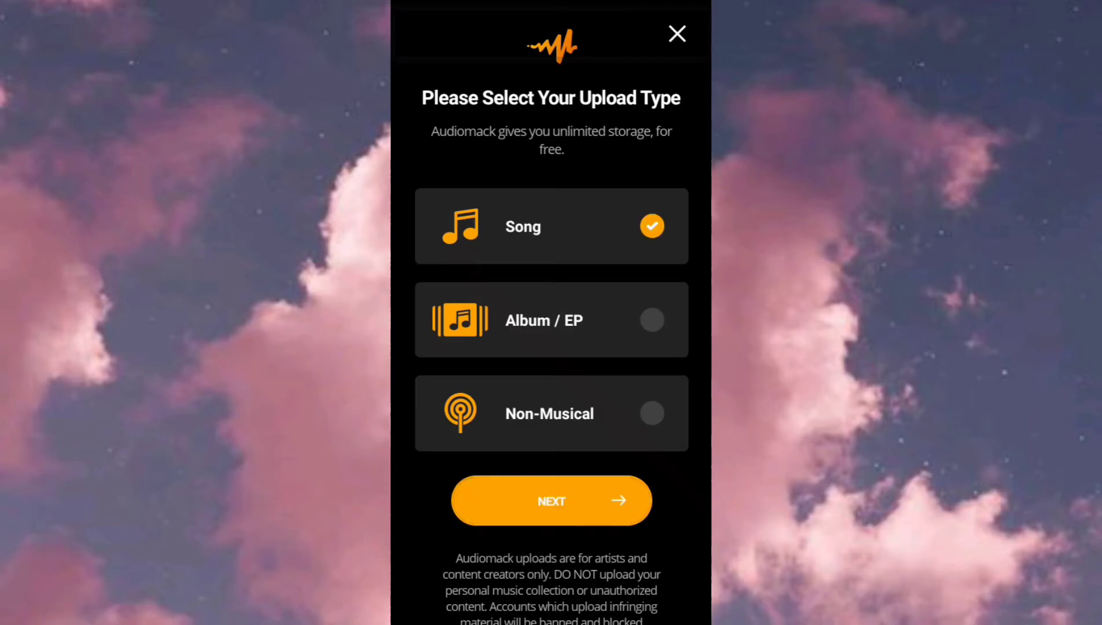
click(605, 505)
click(551, 501)
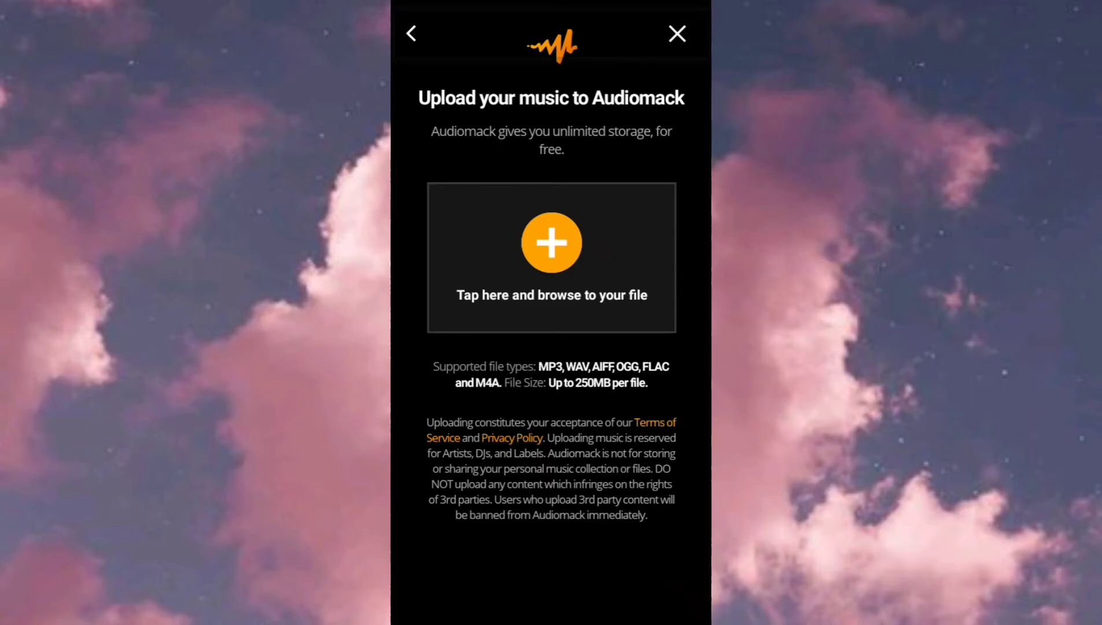
Step: Pick the MP3 cover track from the Downloads folder and upload it
click(562, 268)
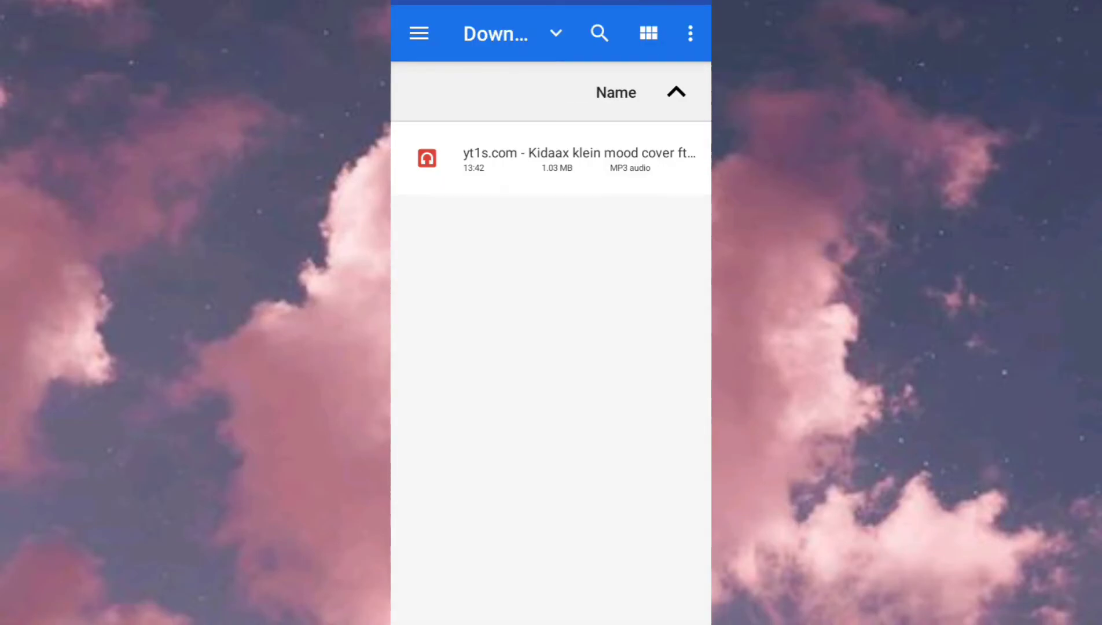
click(582, 154)
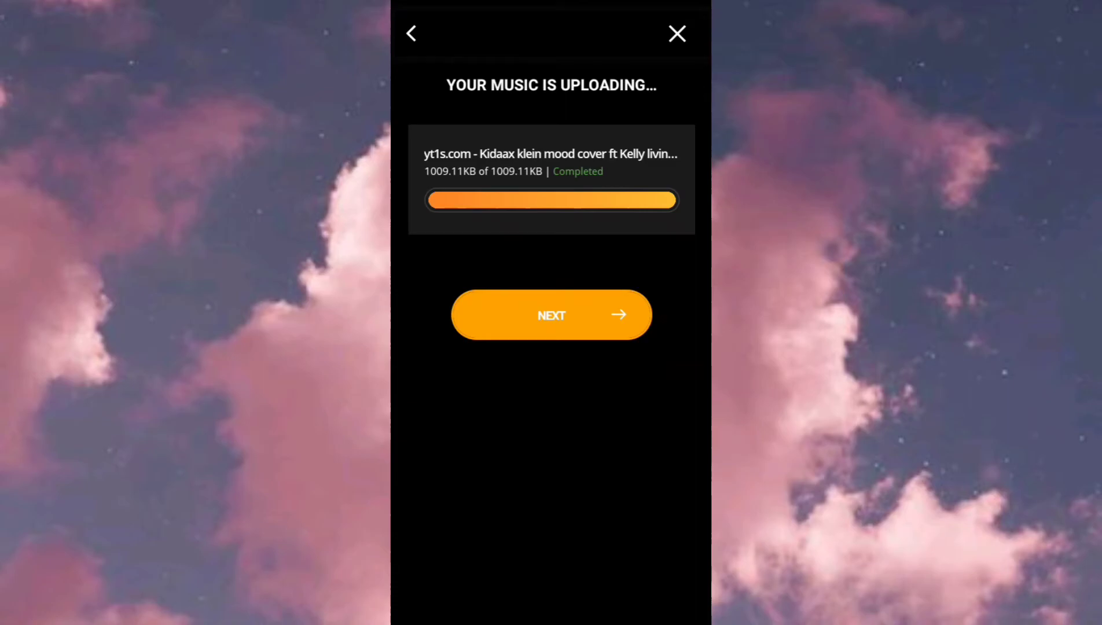
Step: Move past the completed upload and delete the auto-filled song title
click(560, 316)
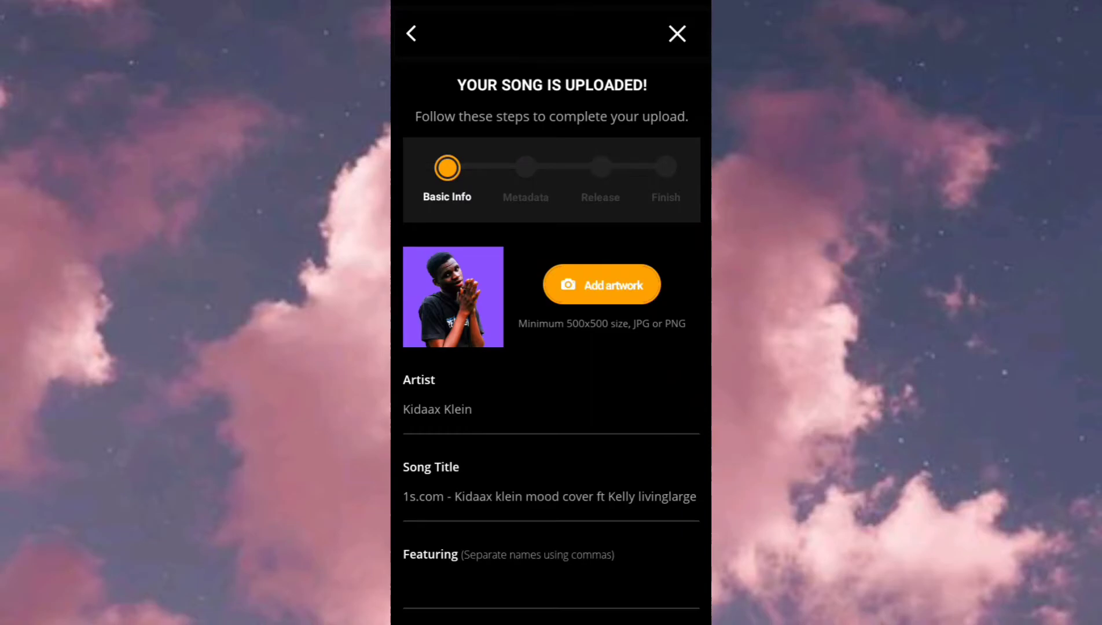
drag(612, 348, 629, 178)
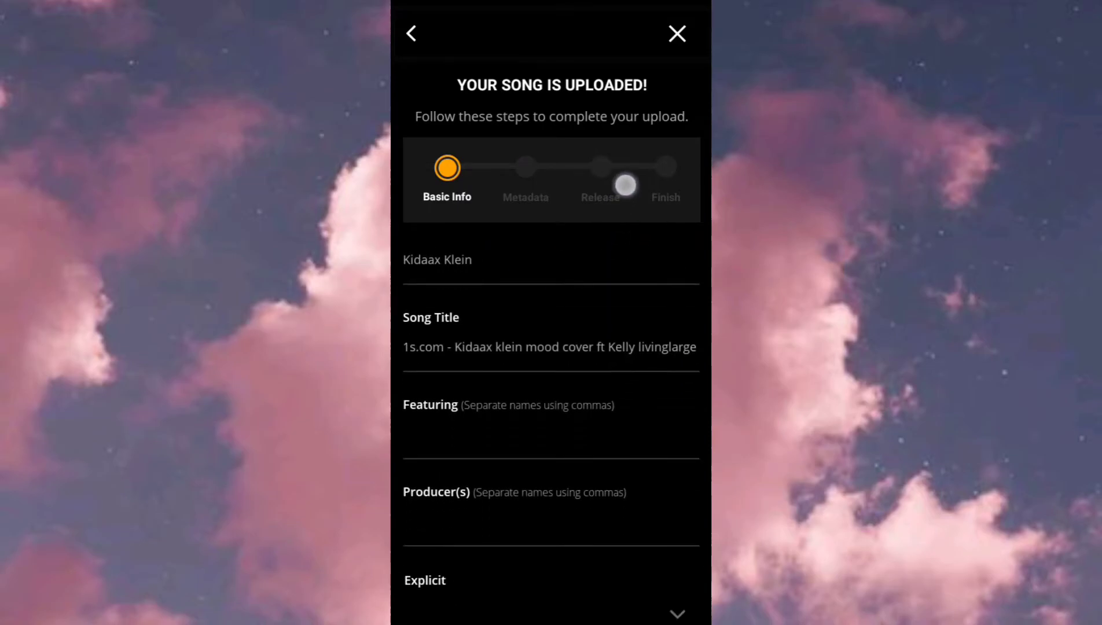
click(614, 338)
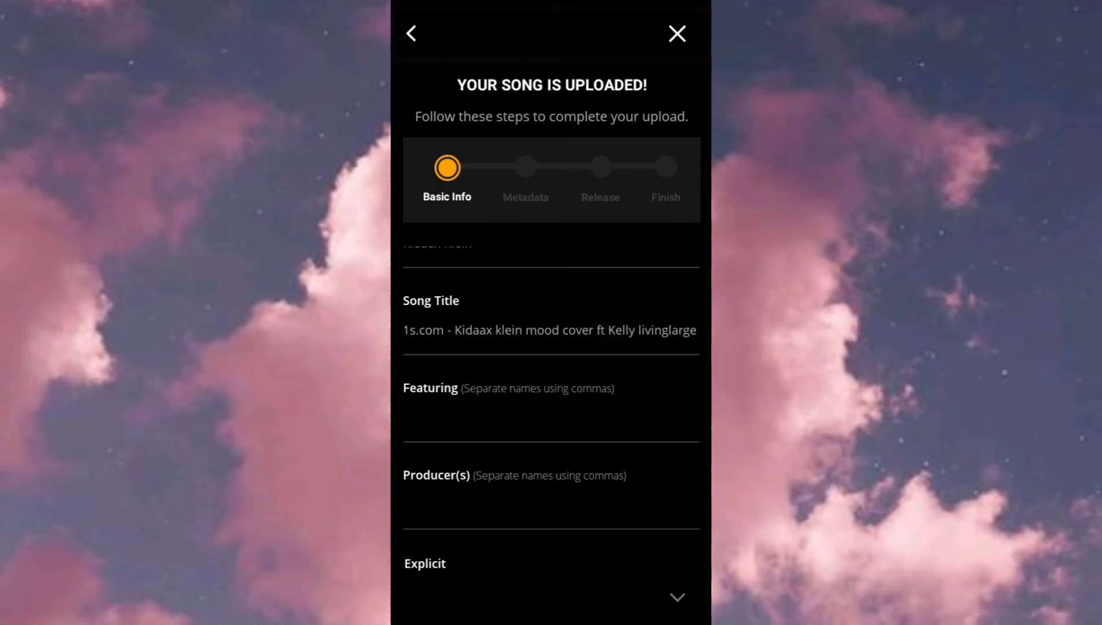
click(693, 336)
click(695, 333)
click(695, 542)
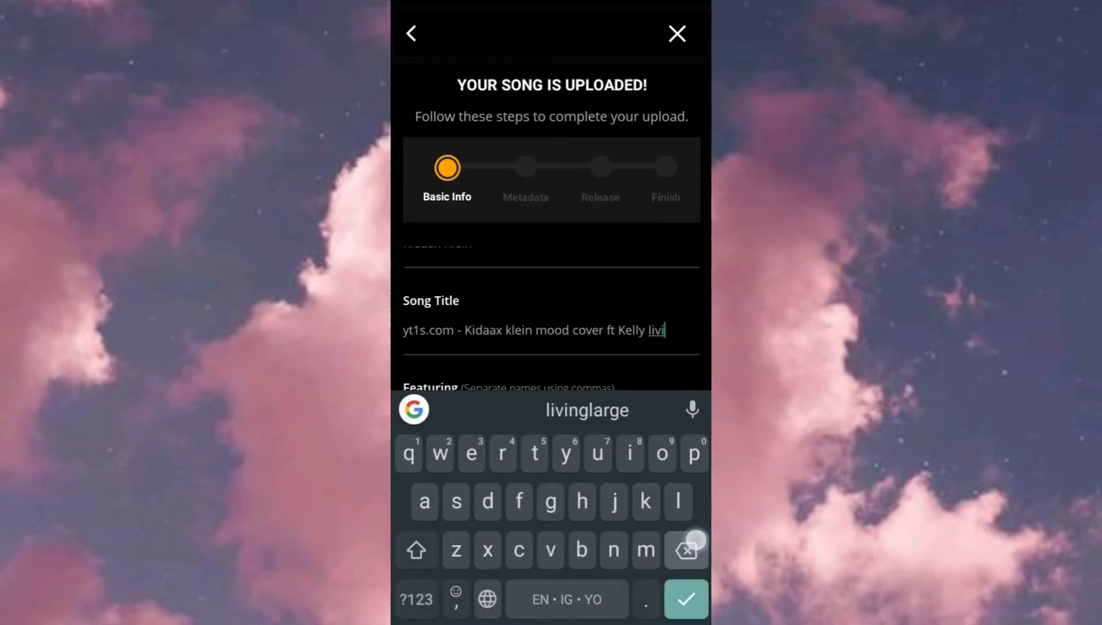
key(BackSpace)
key(BackSpace)
key(BackSpace)
key(BackSpace)
key(BackSpace)
key(BackSpace)
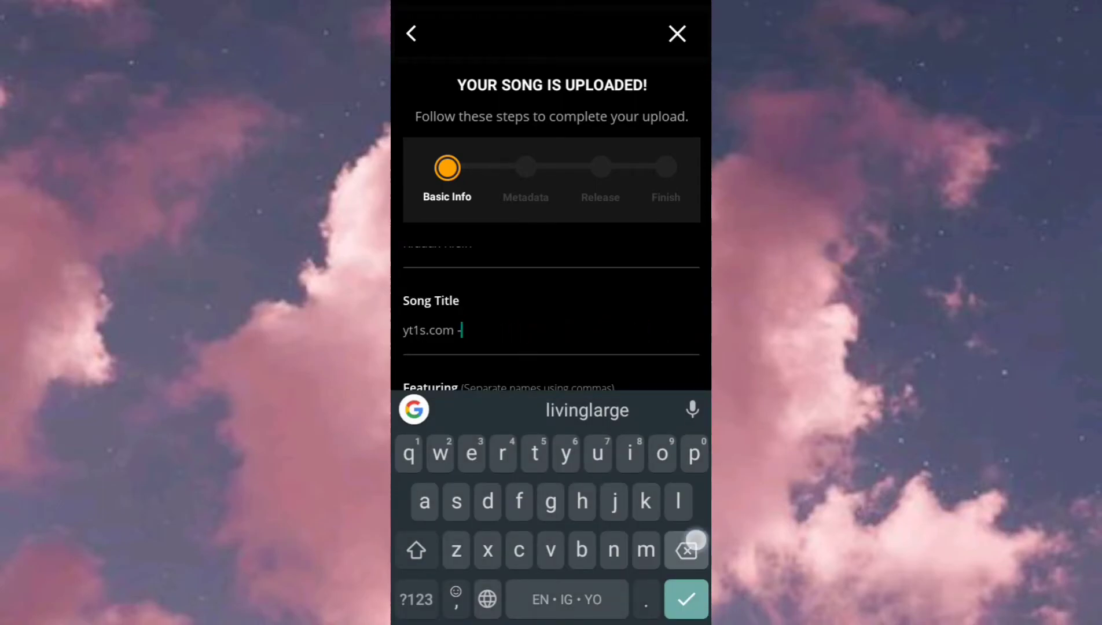
key(BackSpace)
key(BackSpace)
key(BackSpace)
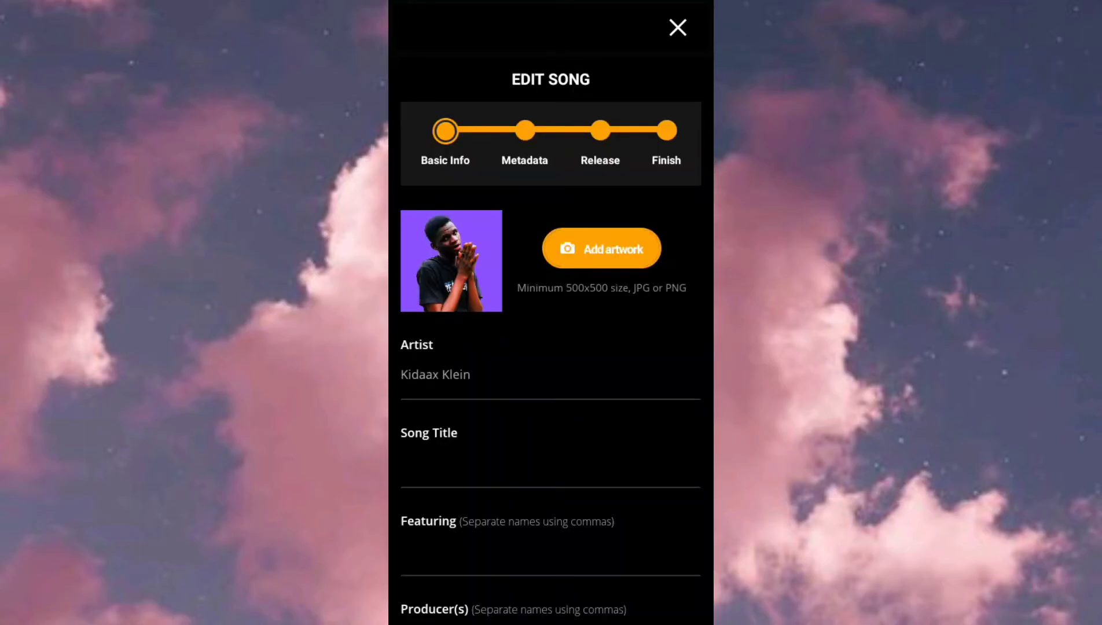
scroll(600, 301, down, 2)
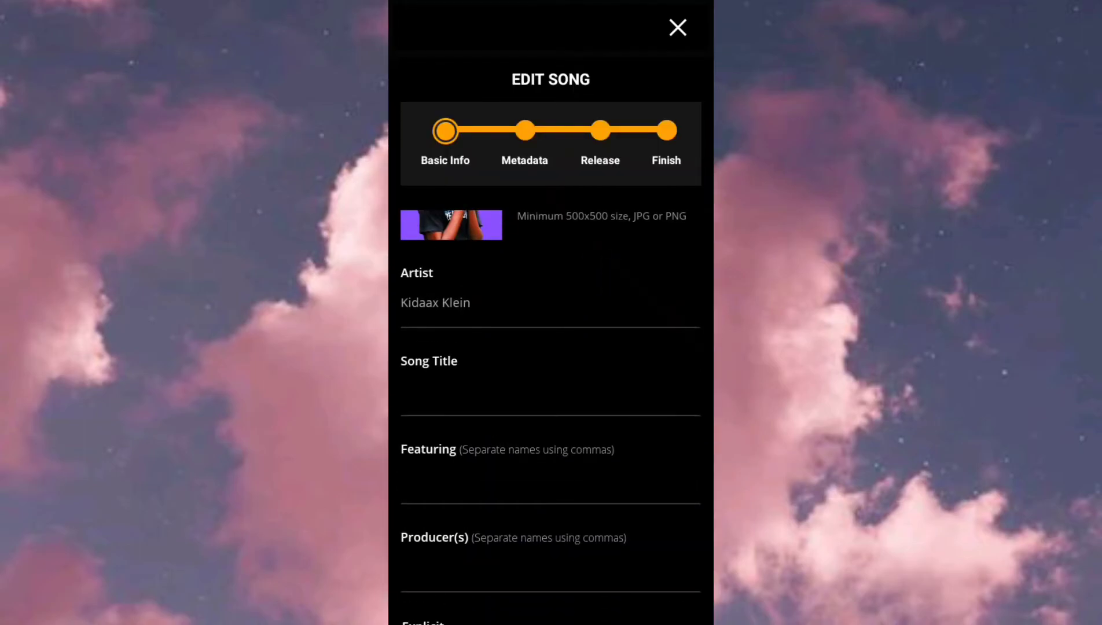
Step: Enter 'Mood cover' as the song title
click(551, 394)
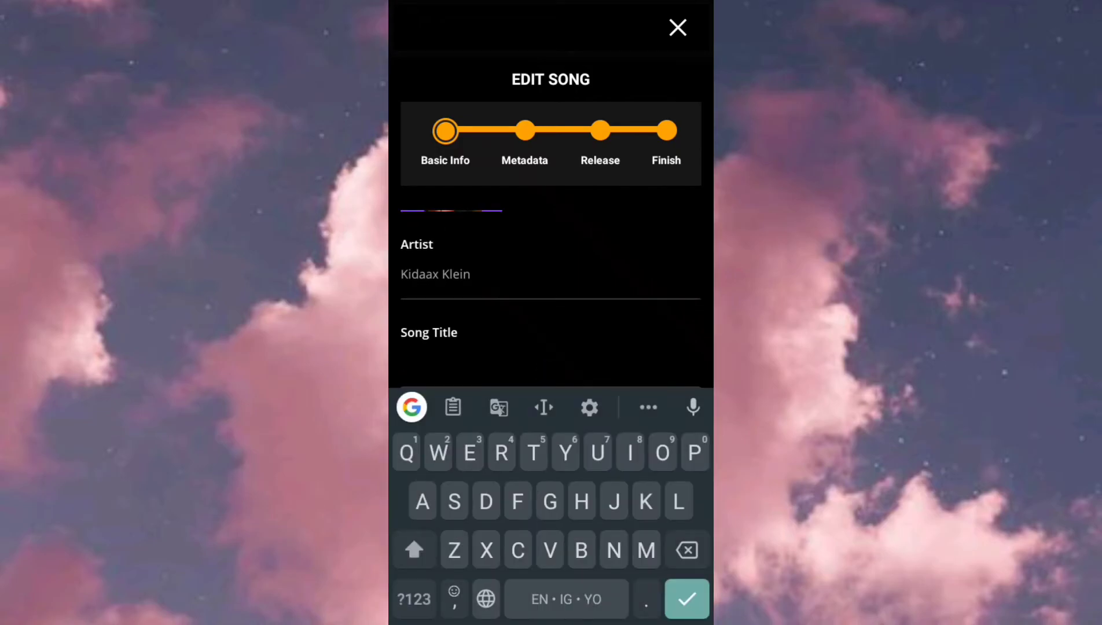
text(Mood)
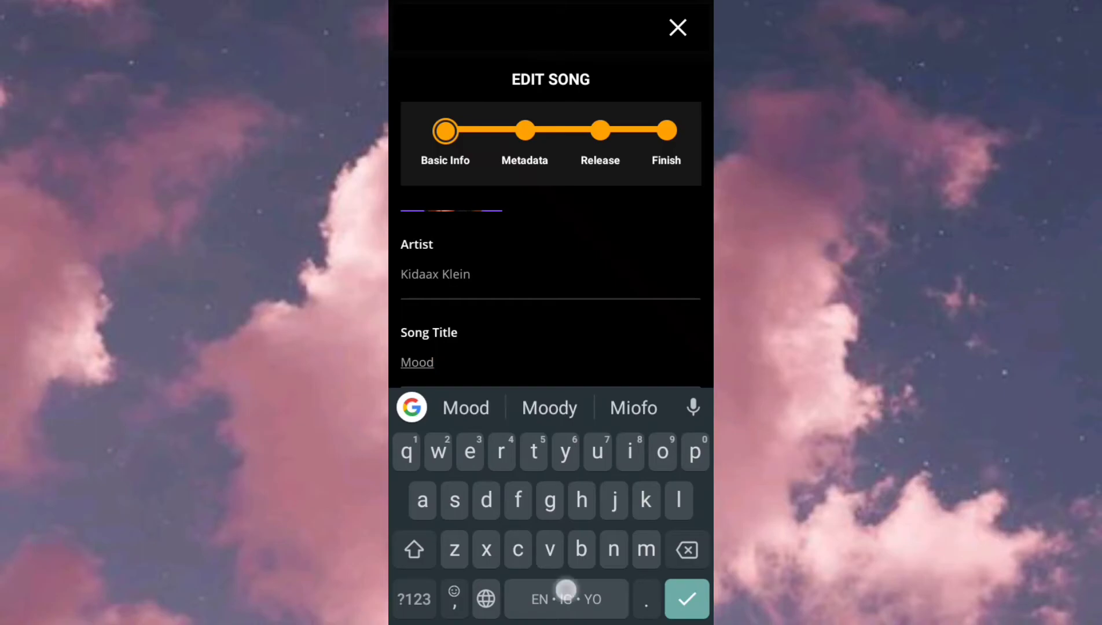
key(space)
click(414, 599)
click(550, 407)
scroll(669, 199, down, 2)
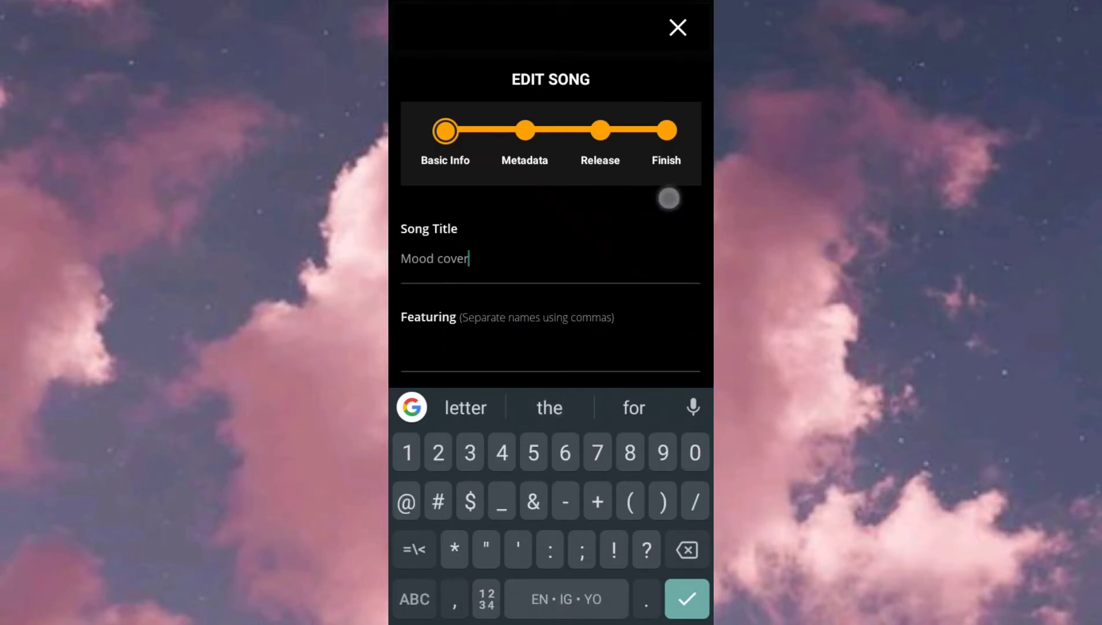
scroll(669, 199, down, 2)
Step: Add Kellylivinglarge as the featuring artist
click(571, 285)
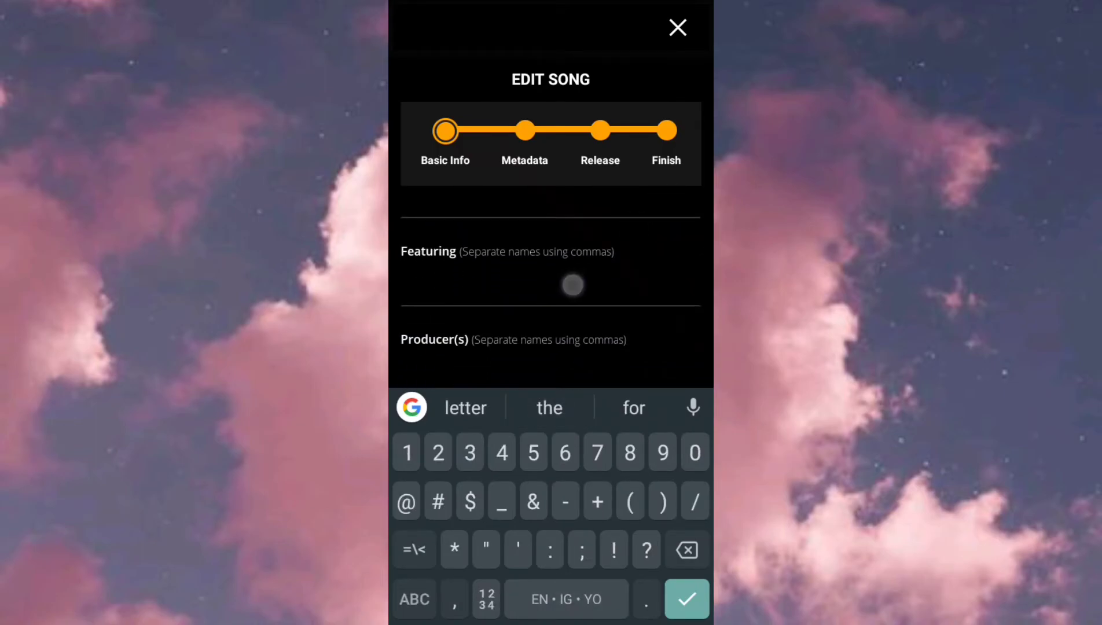
text(K)
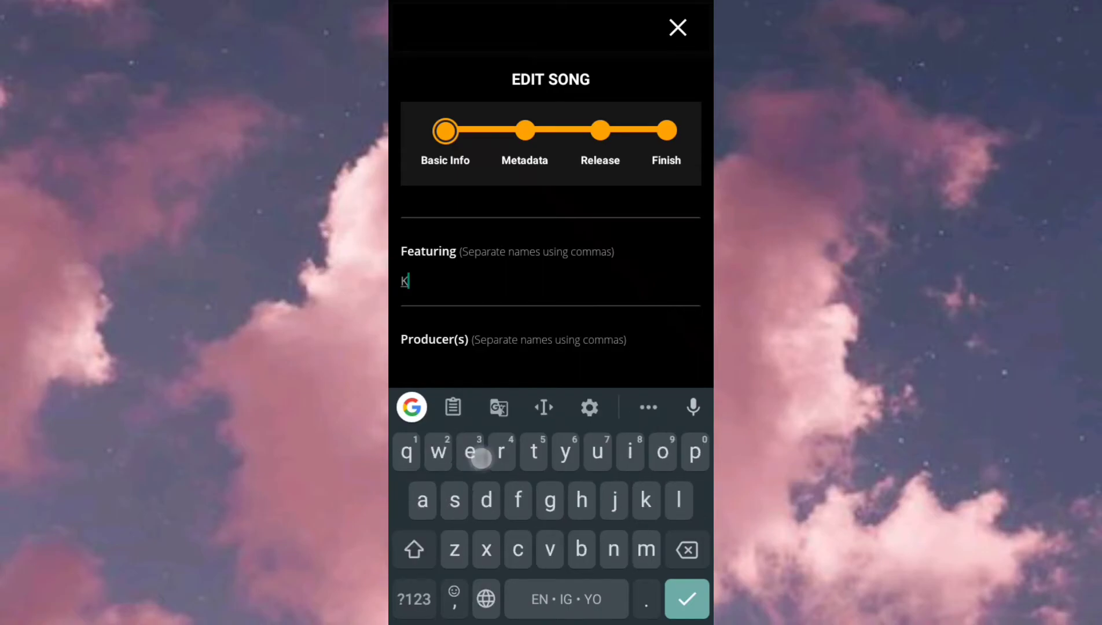
text(ellyli)
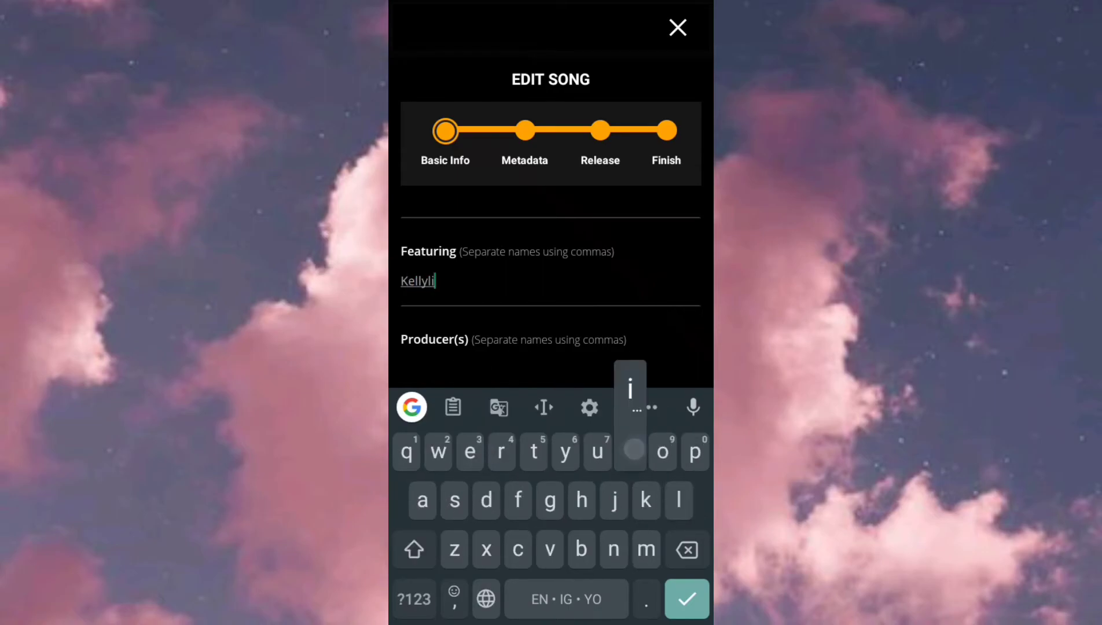
click(557, 409)
mouse_move(650, 310)
mouse_down()
mouse_move(649, 207)
mouse_move(663, 190)
mouse_up()
click(678, 336)
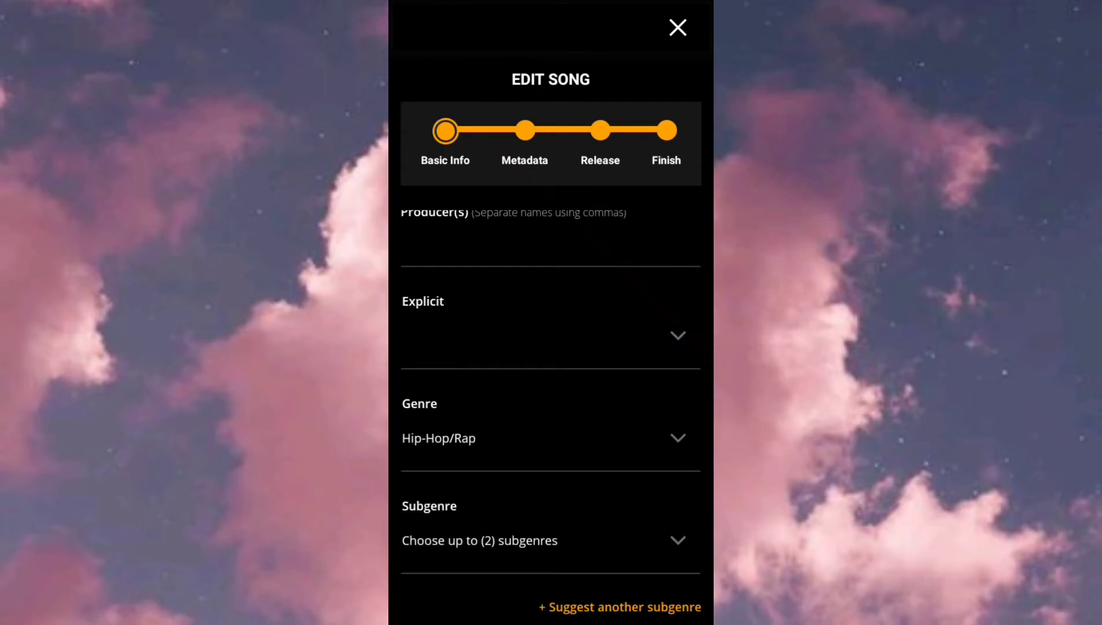
Step: Set the explicit rating, then browse the subgenre list and tap Trap
click(677, 335)
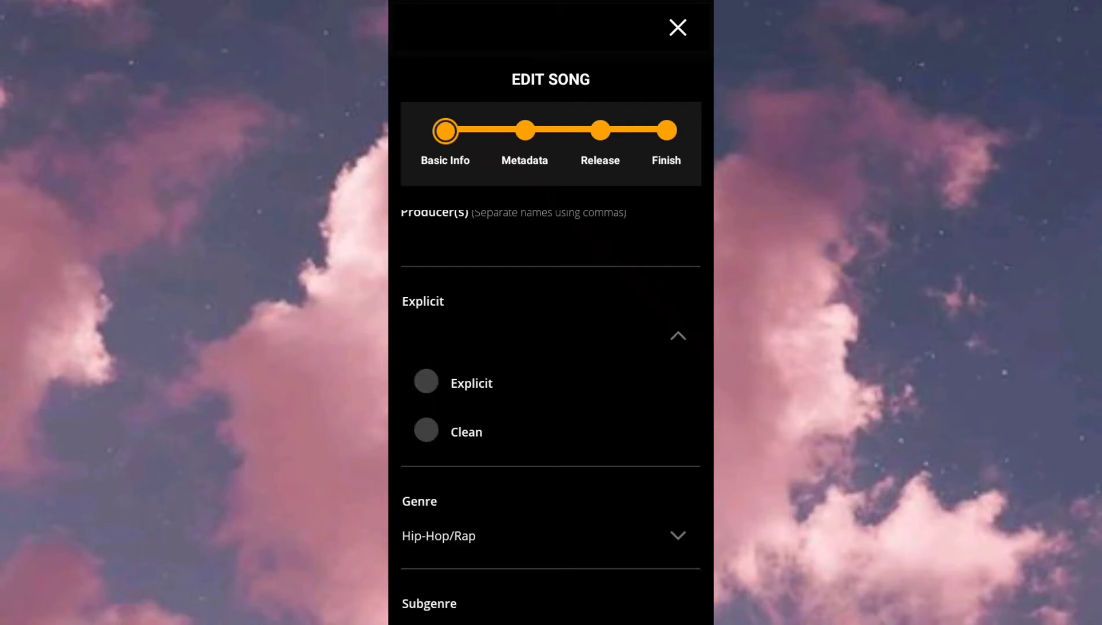
click(426, 382)
scroll(578, 320, down, 3)
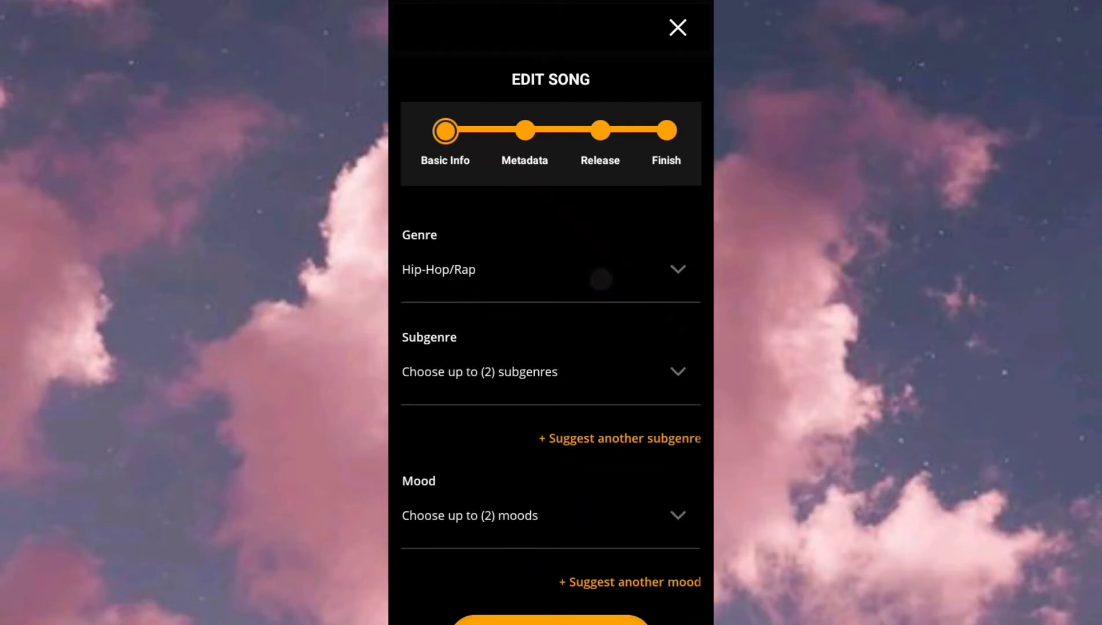
drag(638, 264, 664, 216)
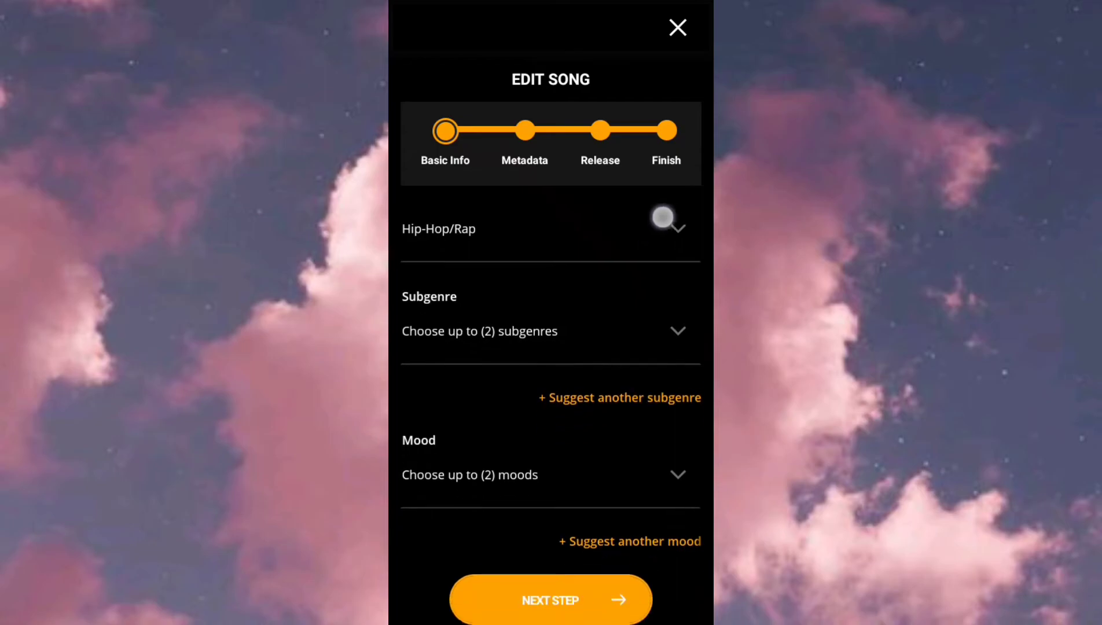
click(673, 330)
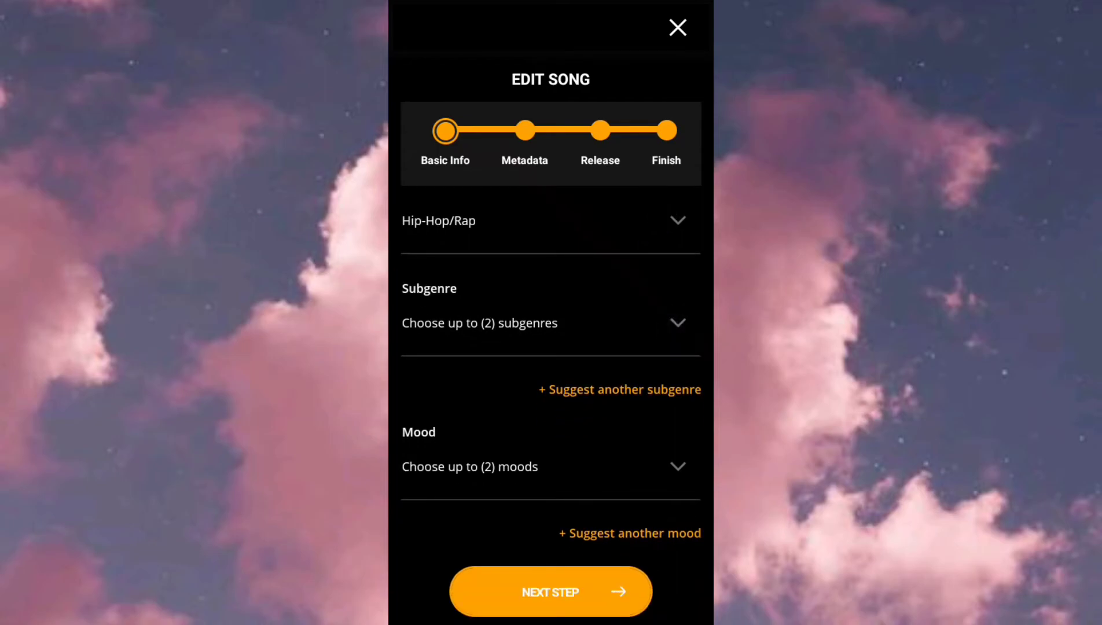
drag(576, 468, 610, 282)
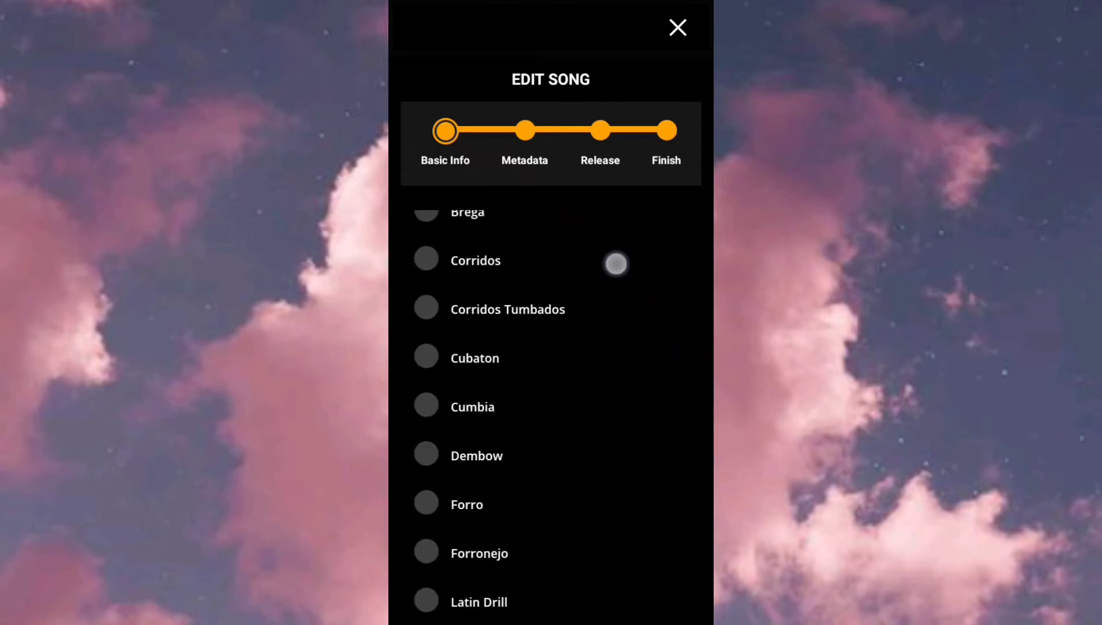
scroll(603, 285, down, 10)
scroll(595, 290, down, 5)
scroll(596, 345, down, 10)
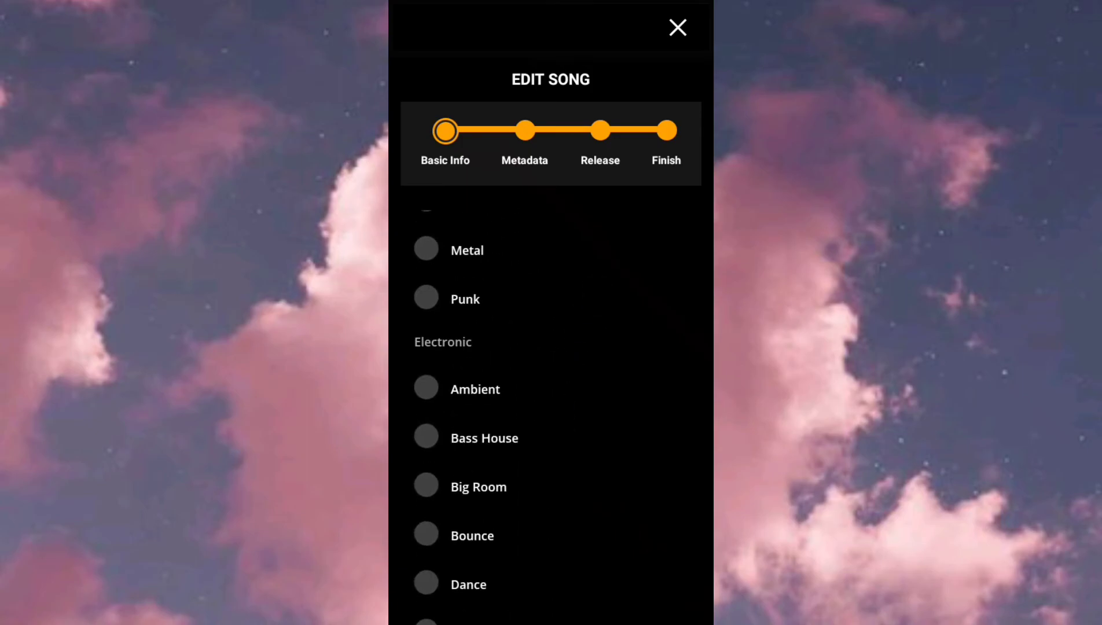
scroll(556, 438, down, 5)
scroll(555, 438, up, 10)
scroll(552, 480, up, 5)
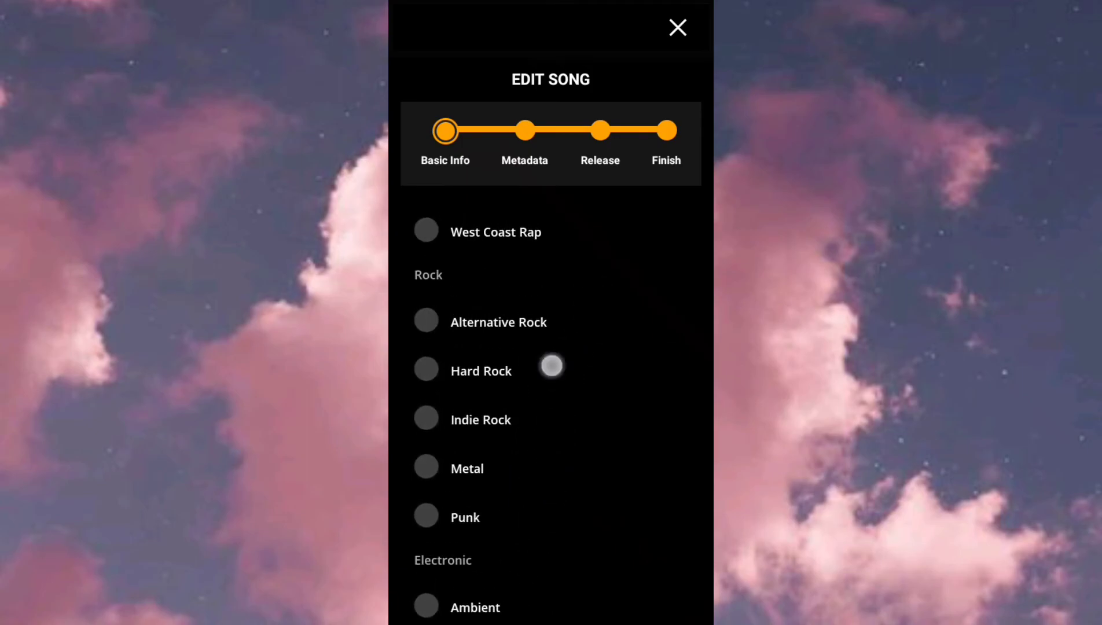
scroll(551, 365, up, 4)
click(439, 363)
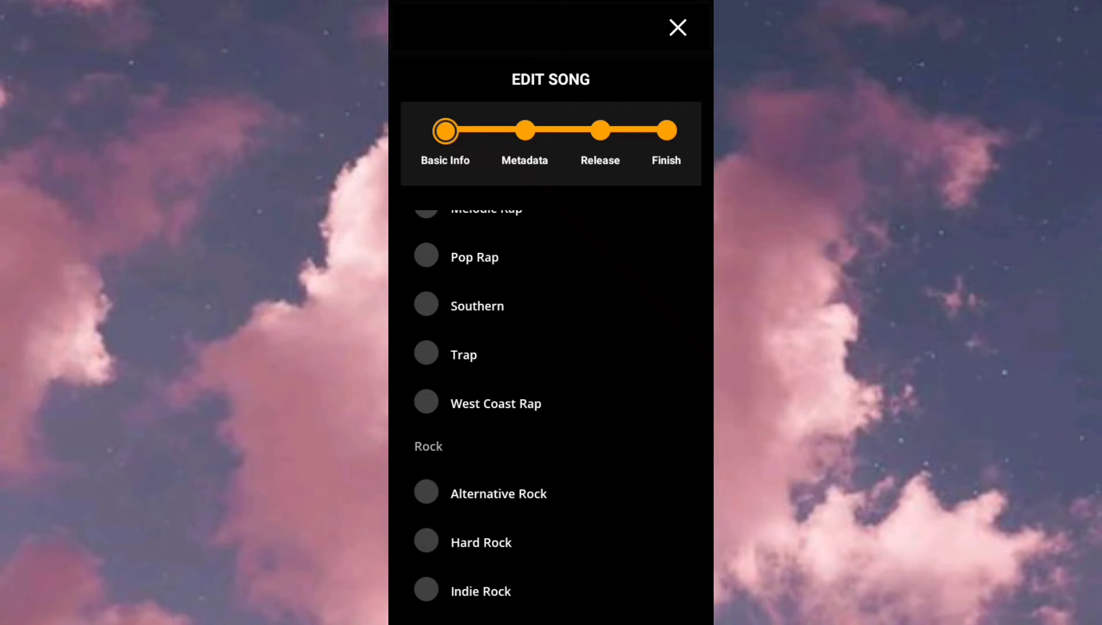
scroll(610, 268, down, 10)
scroll(581, 342, down, 10)
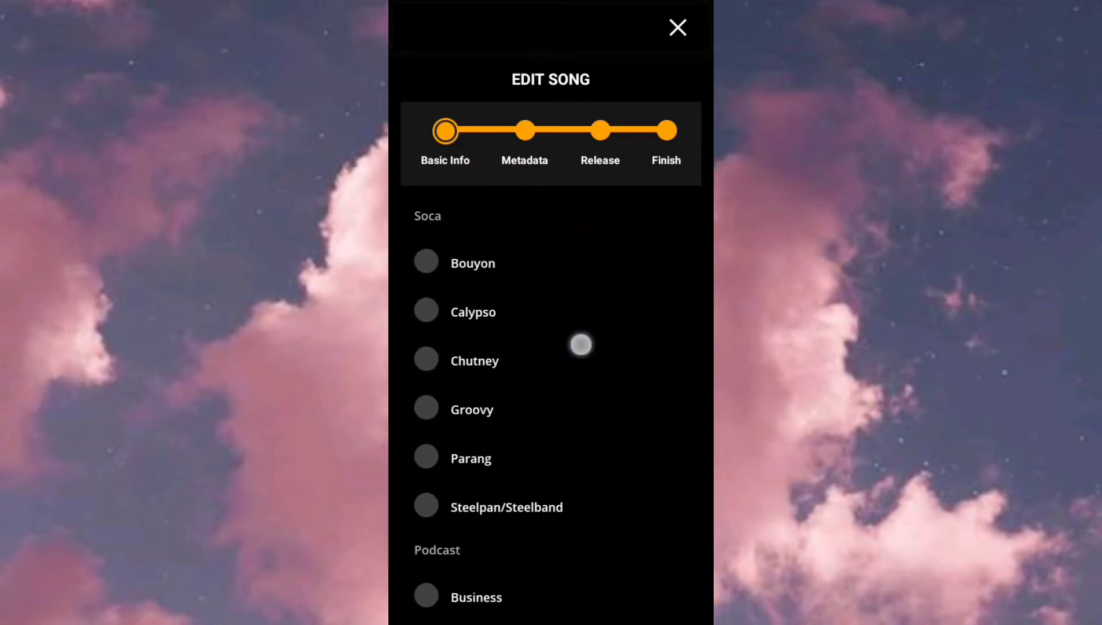
scroll(610, 280, down, 5)
scroll(596, 294, down, 10)
scroll(596, 294, down, 5)
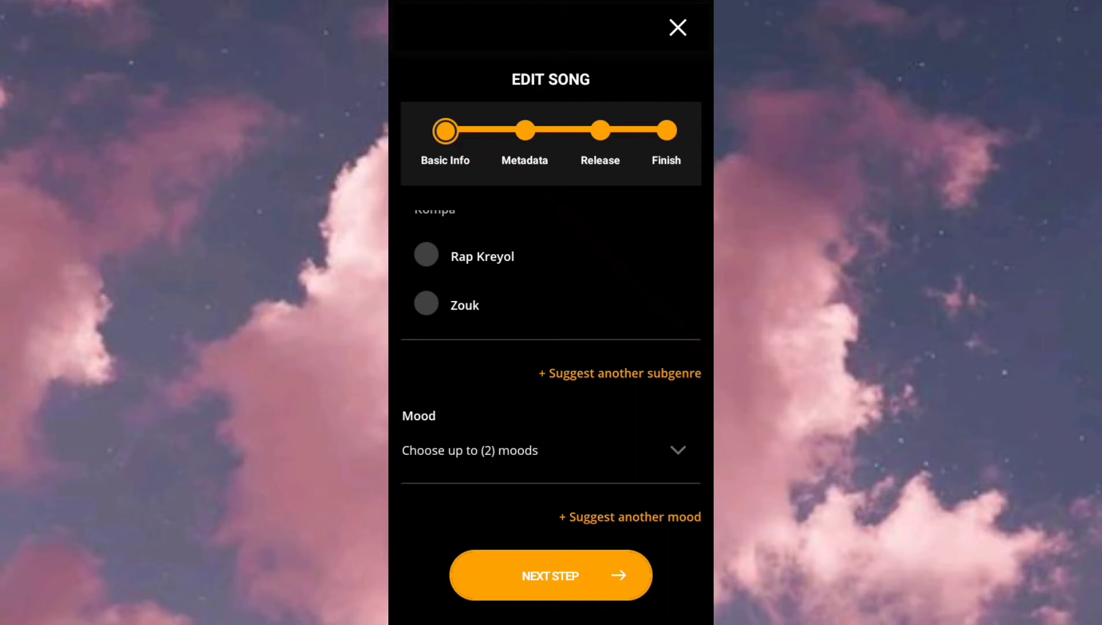
Step: Save Basic Info and advance to the Metadata step
click(560, 575)
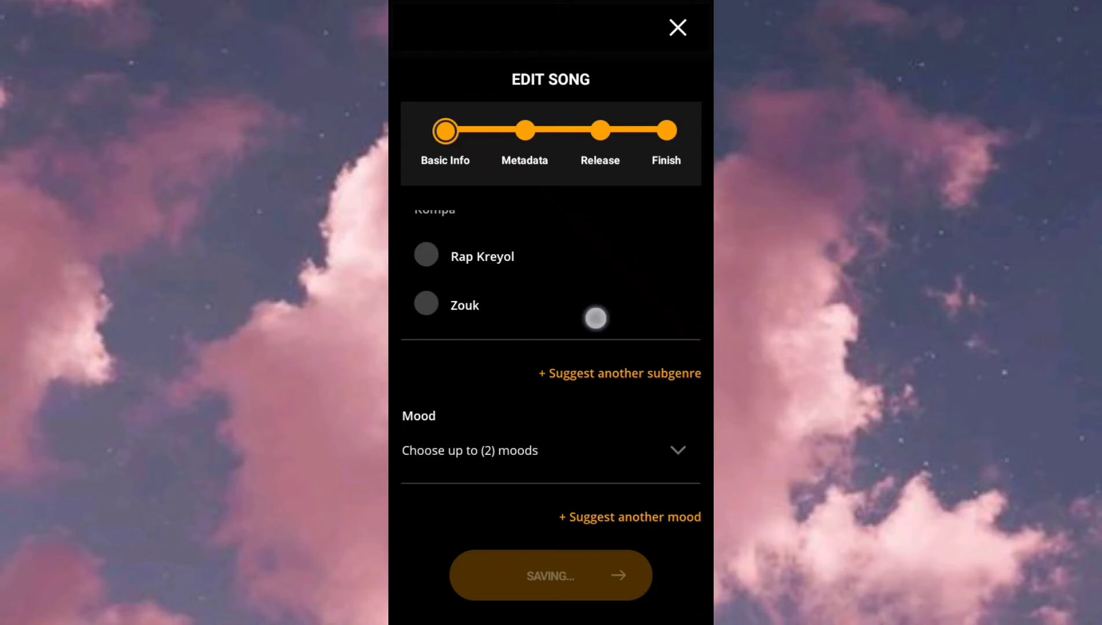
scroll(593, 317, up, 3)
scroll(633, 242, down, 2)
scroll(632, 242, down, 1)
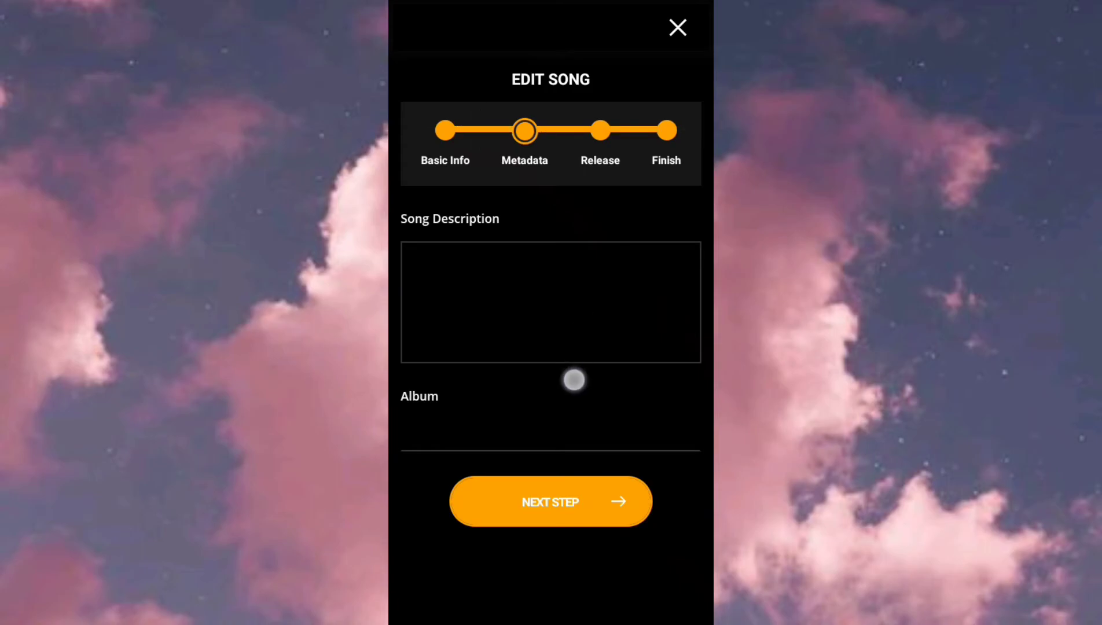
Step: Enter 'Mood cover' as the song description, leaving Album blank
click(597, 305)
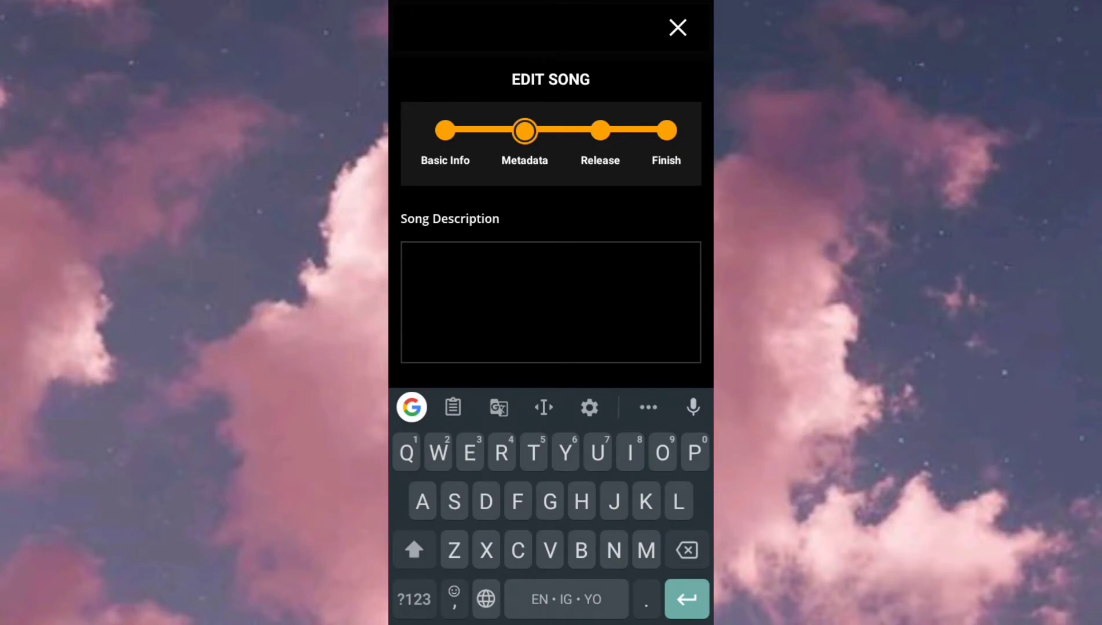
text(M)
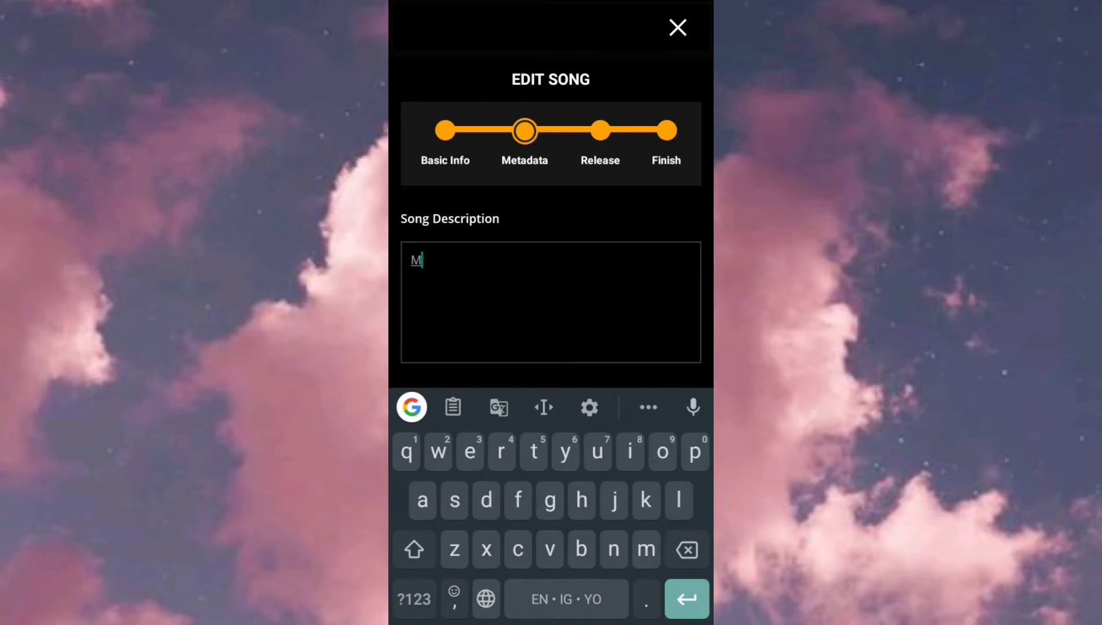
text(oo)
click(549, 407)
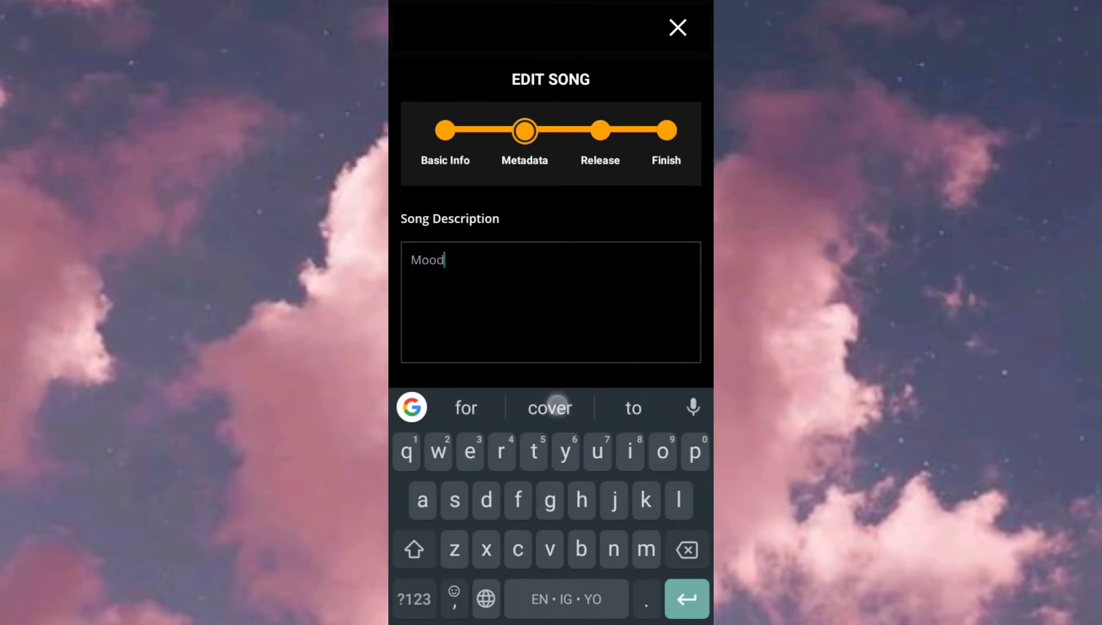
click(550, 408)
drag(610, 274, 659, 190)
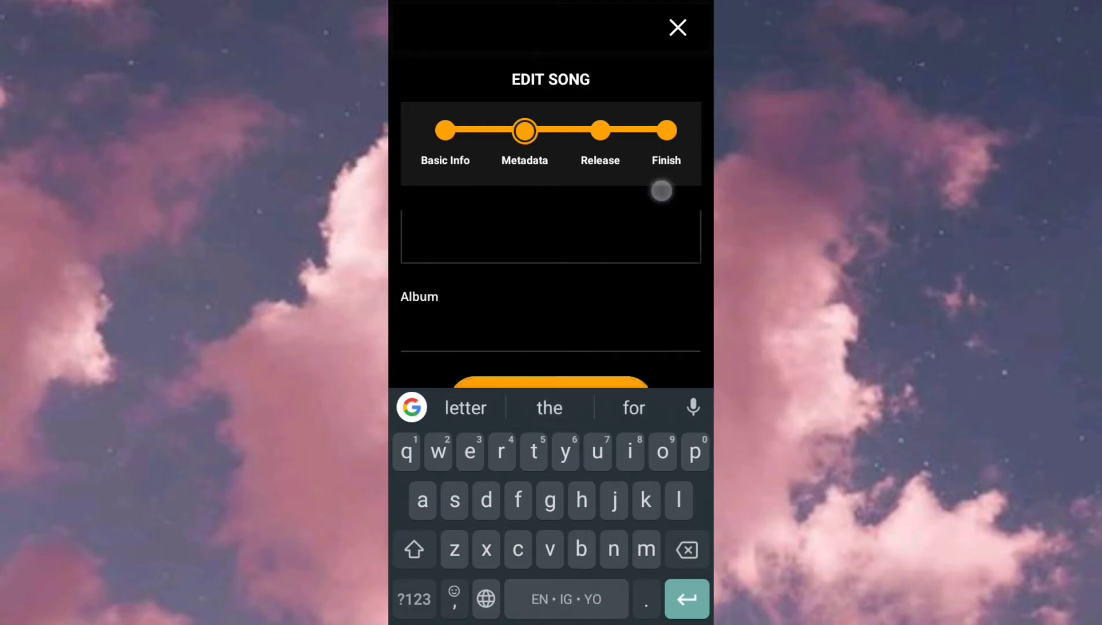
mouse_move(586, 361)
mouse_down()
mouse_move(608, 290)
mouse_move(603, 244)
mouse_move(629, 210)
mouse_up()
click(555, 324)
click(567, 334)
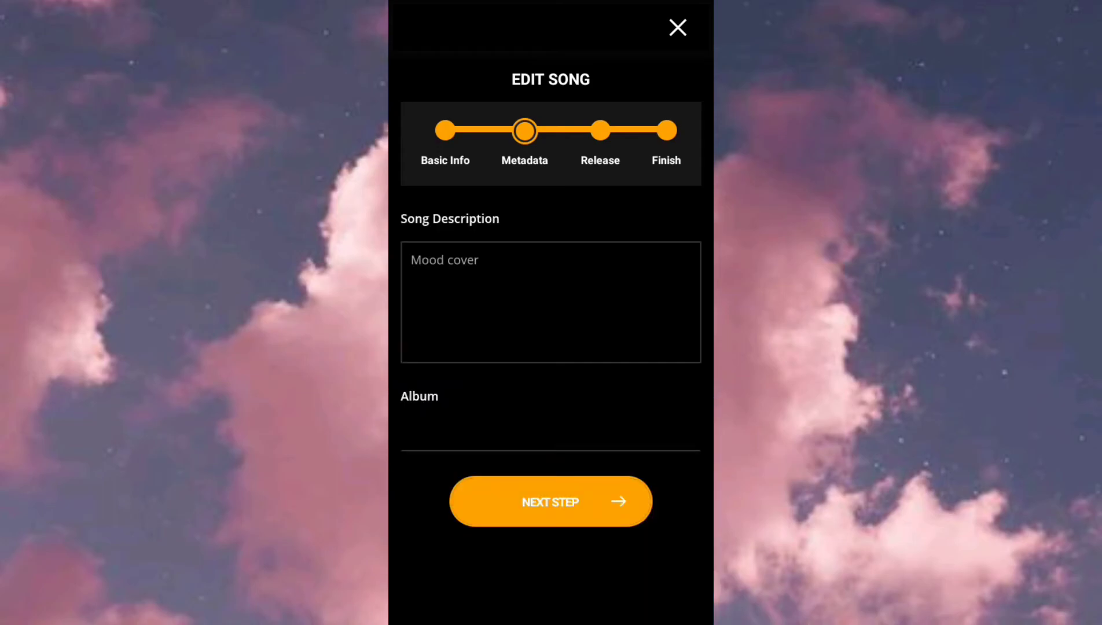
Step: Save Metadata and reach the Release step with Public visibility and song URL
click(569, 502)
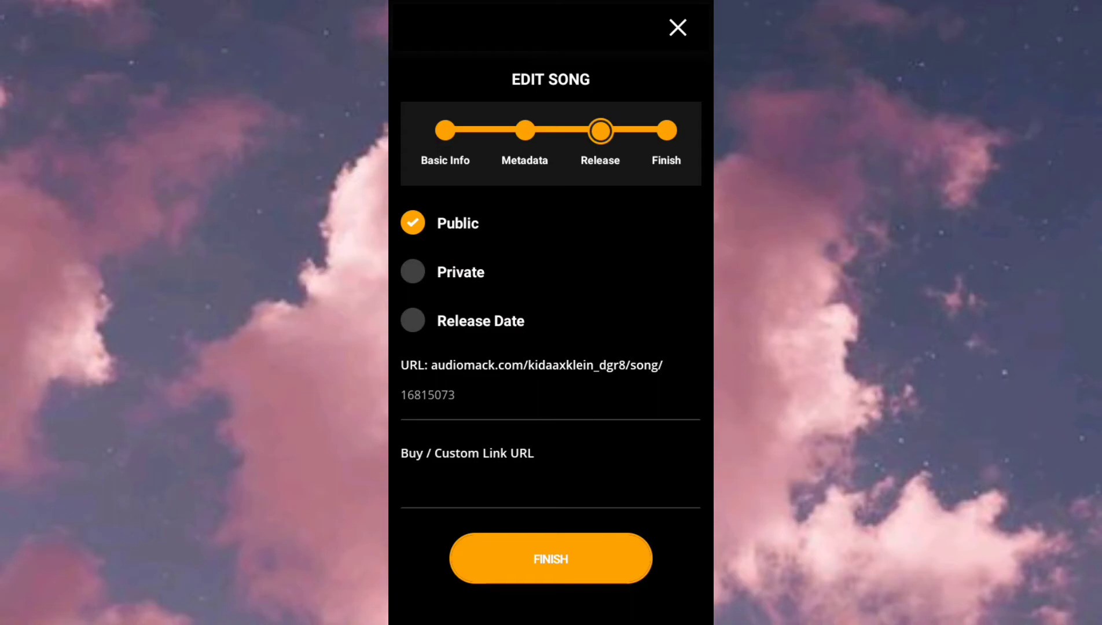
drag(619, 278, 662, 218)
Step: Finish the upload and copy the song URL from the completion screen
click(549, 554)
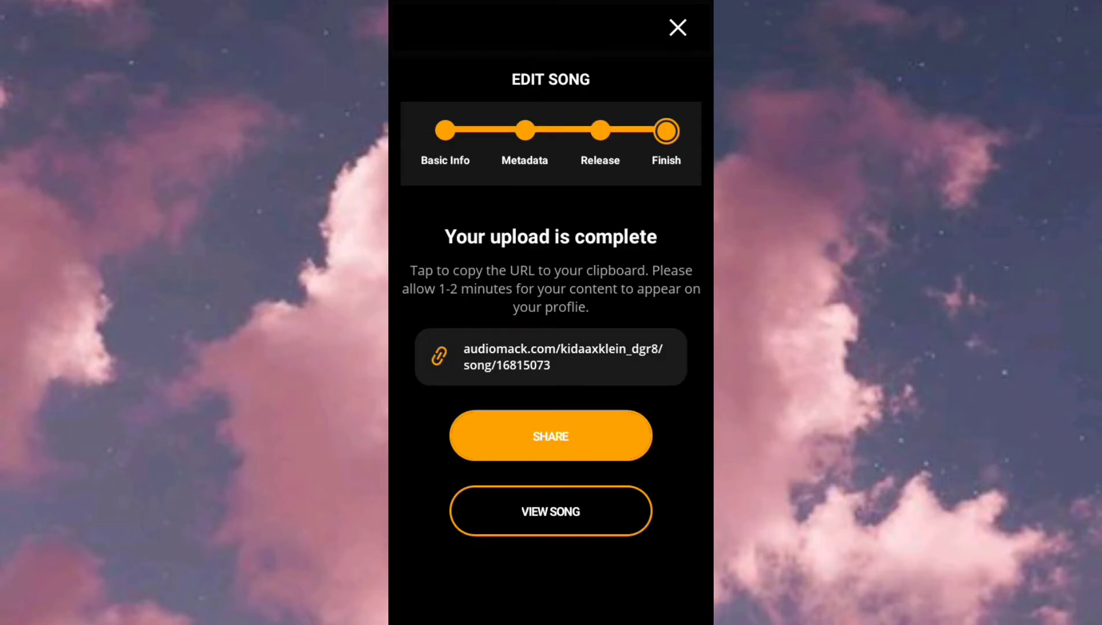
click(551, 359)
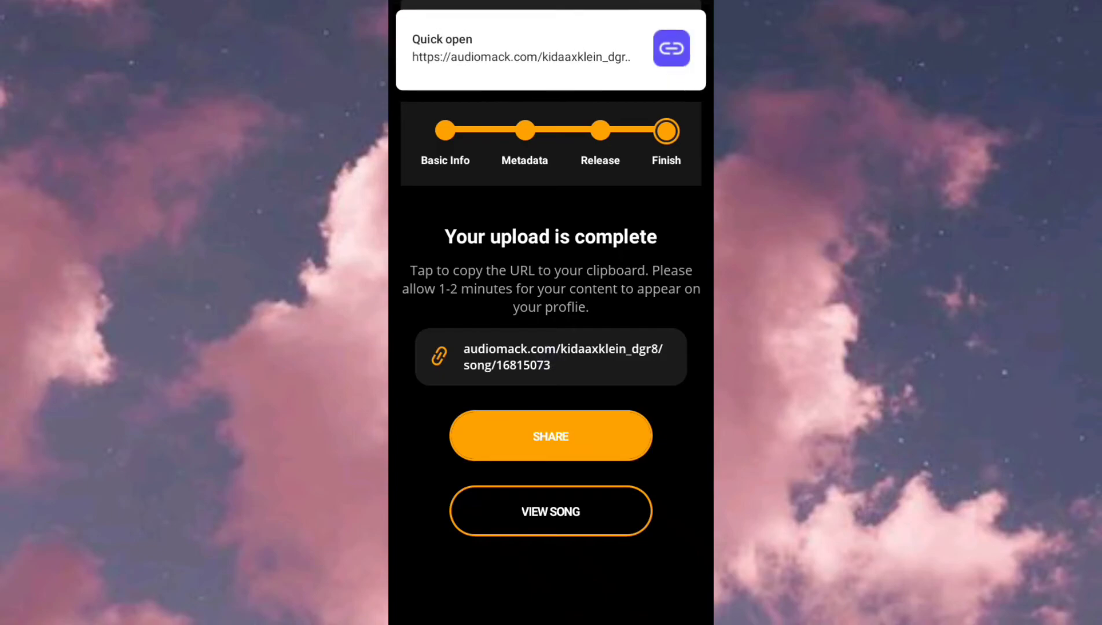